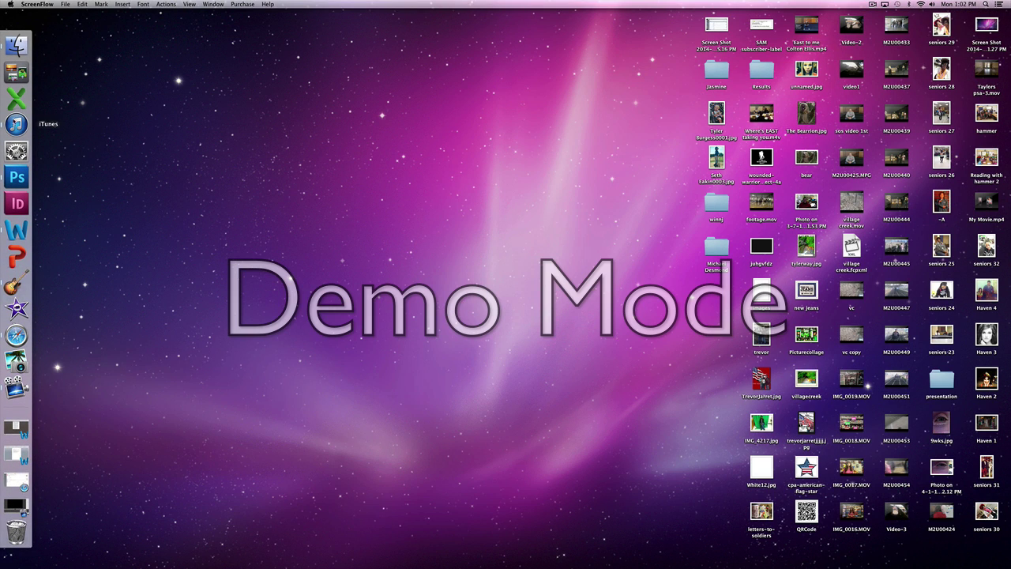
Find scream-ghostface.jpg by searching for 'scream' and open it in Photoshop
left_click(17, 179)
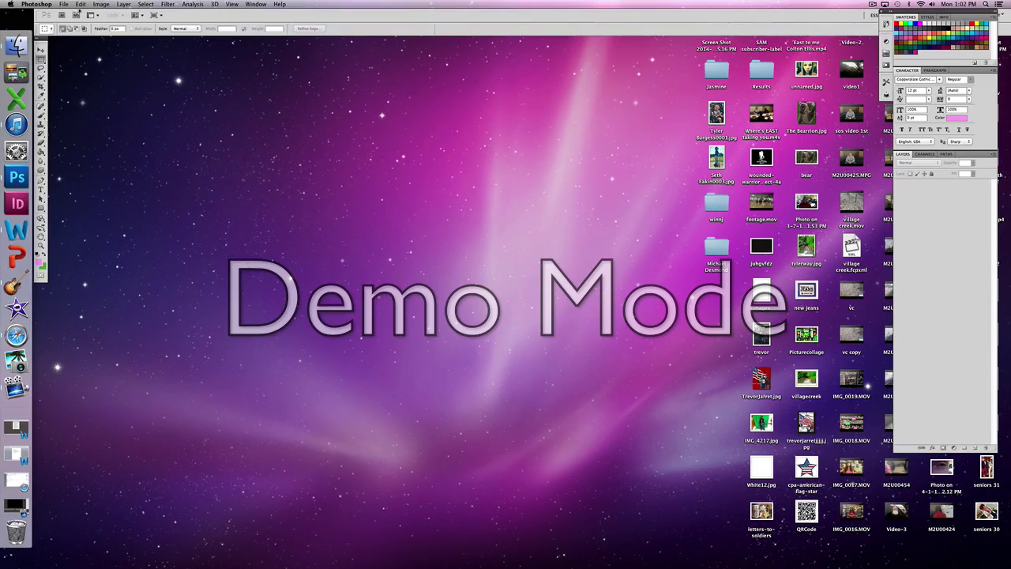
left_click(63, 4)
left_click(69, 21)
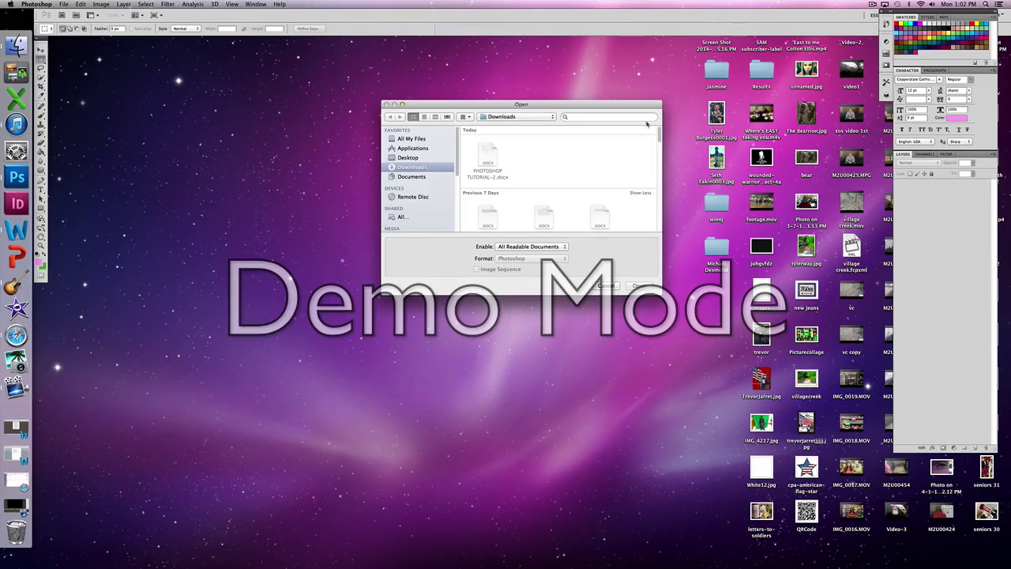
left_click(586, 117)
type("scream")
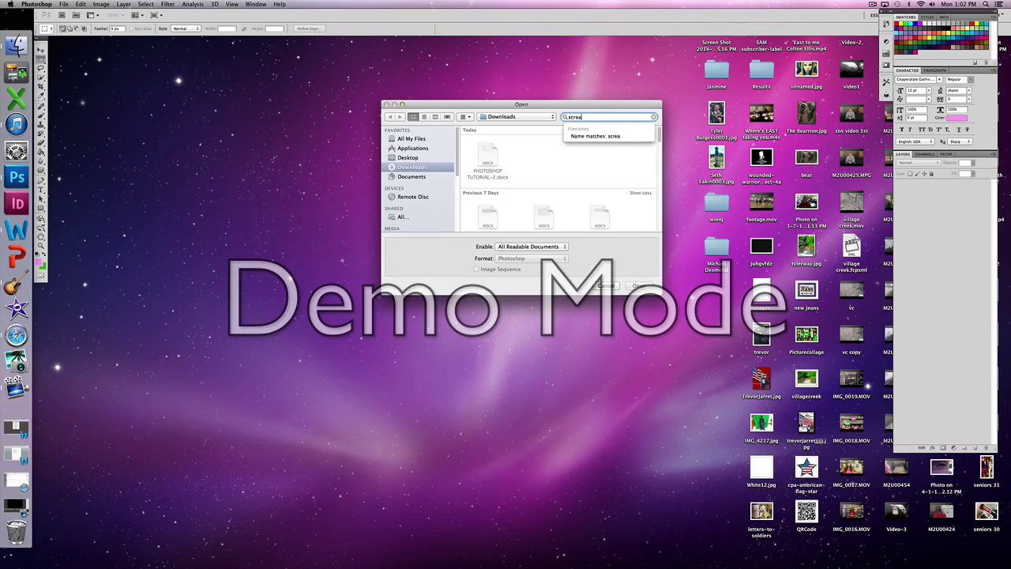
key("Return")
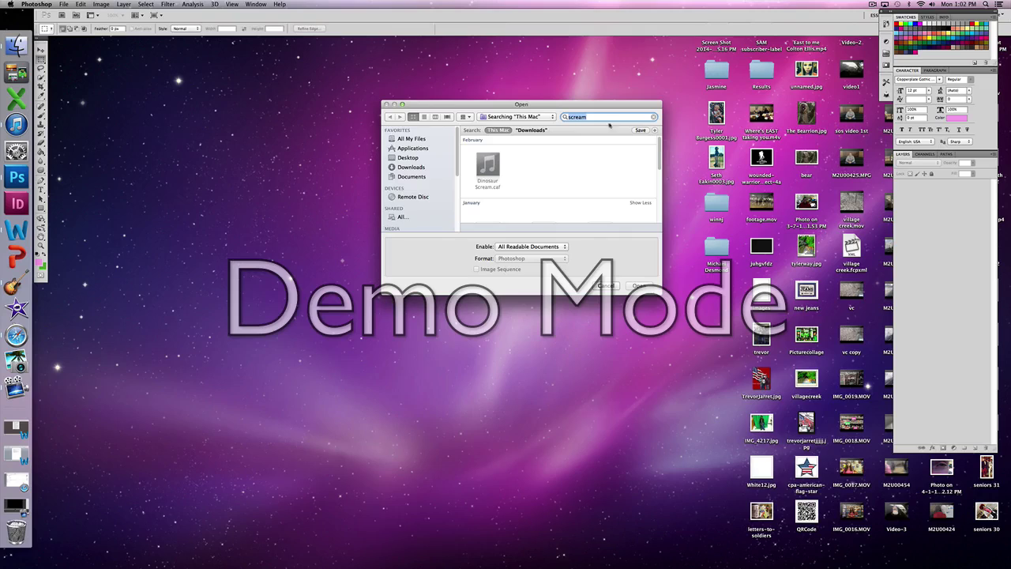
scroll(602, 185, "down", 3)
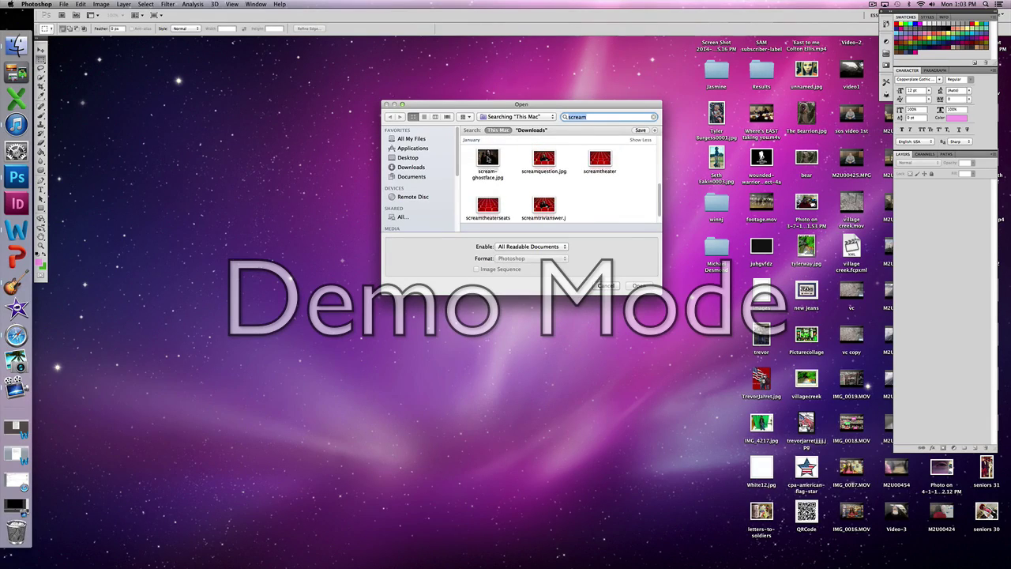
double_click(488, 160)
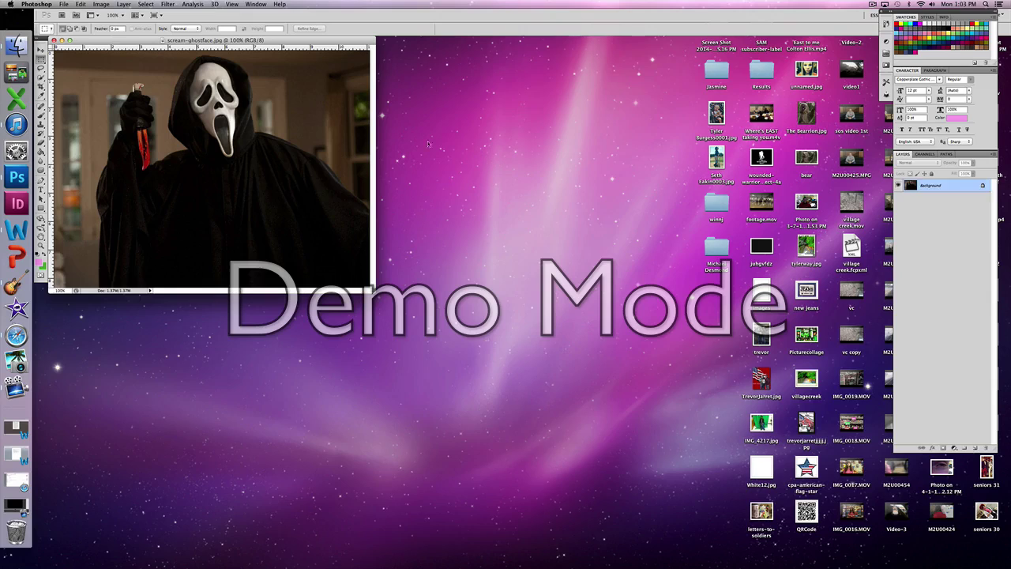
Open screamtheater.jpg from a file search for 'scream'
left_click(64, 3)
left_click(72, 21)
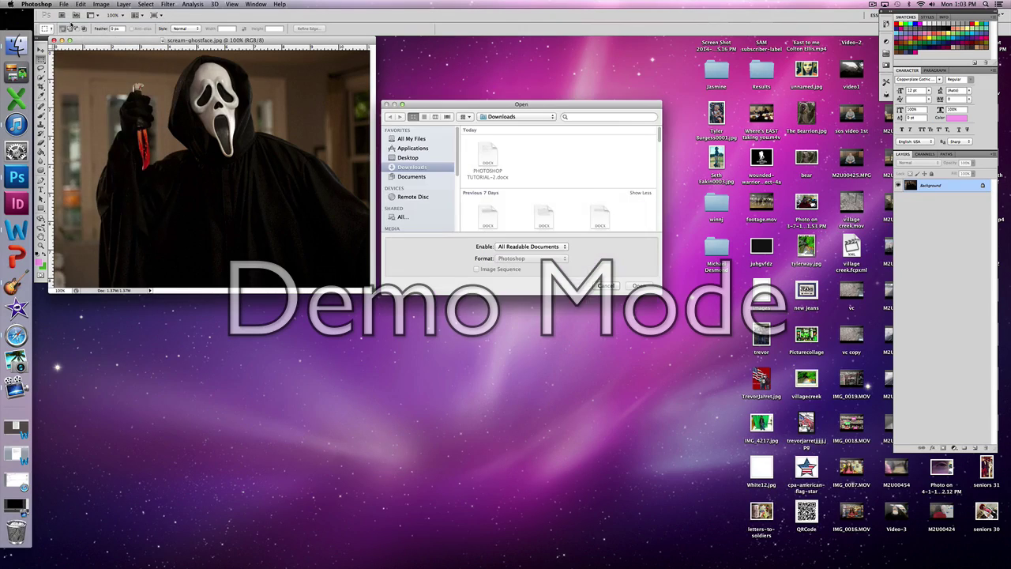
left_click(582, 116)
type("scream")
key("Return")
scroll(600, 170, "down", 3)
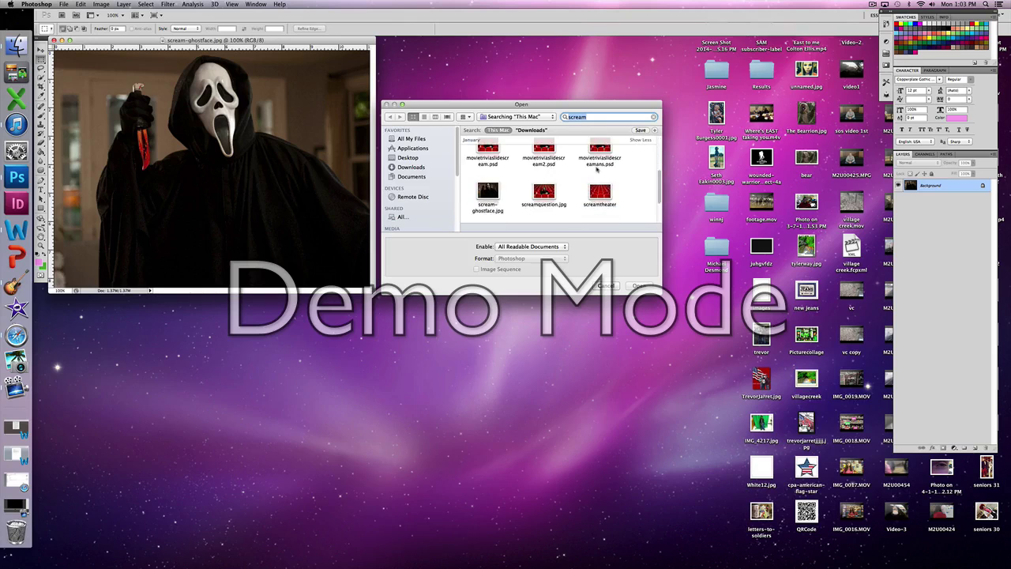
left_click(601, 197)
double_click(601, 198)
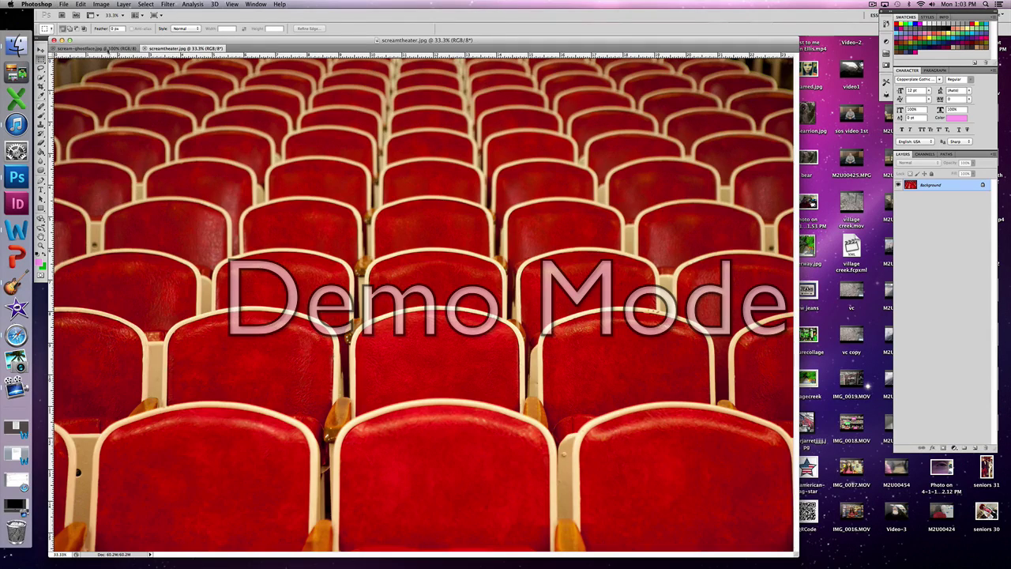
Look through the Edit menu on scream-ghostface.jpg, then return to the screamtheater.jpg document
left_click(96, 48)
left_click(70, 5)
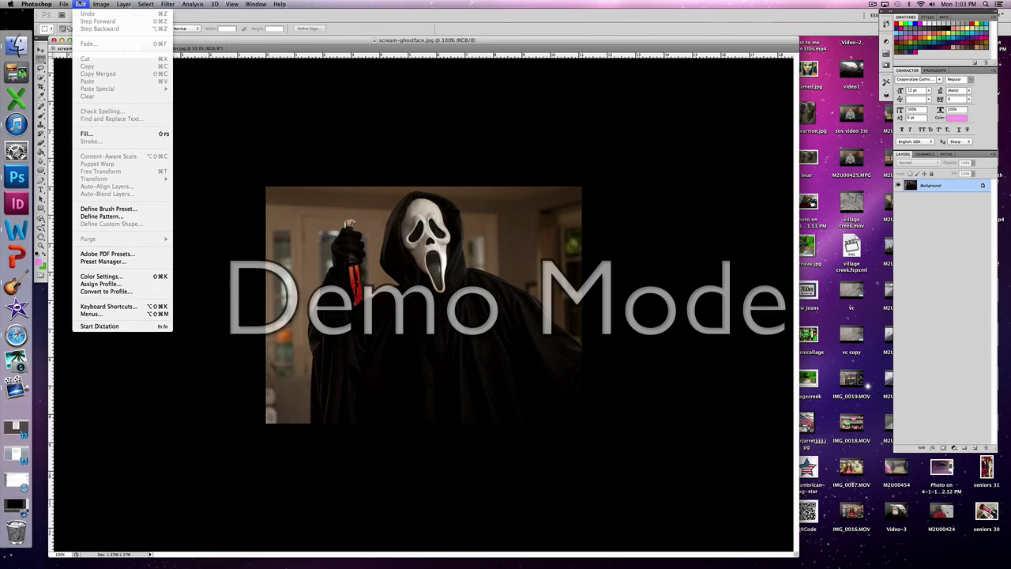
left_click(154, 29)
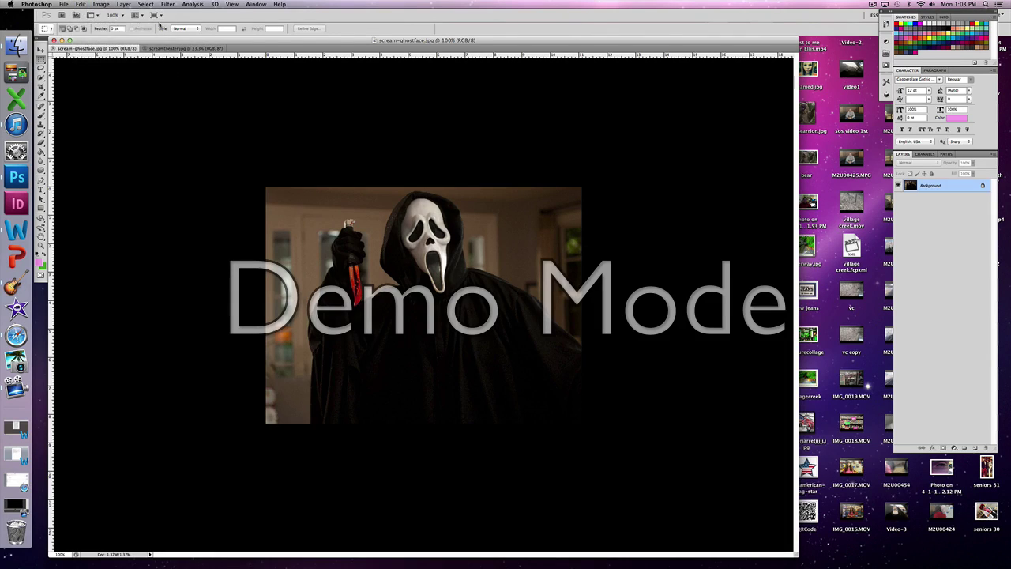
left_click(175, 49)
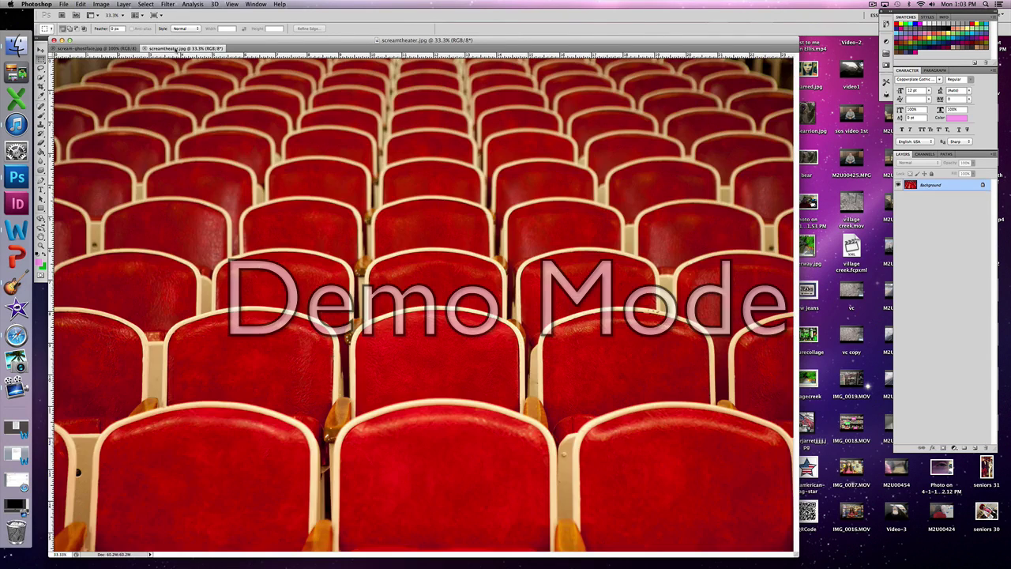
Save the theater image as theaterseats.jpg, accepting the default JPEG options
left_click(69, 8)
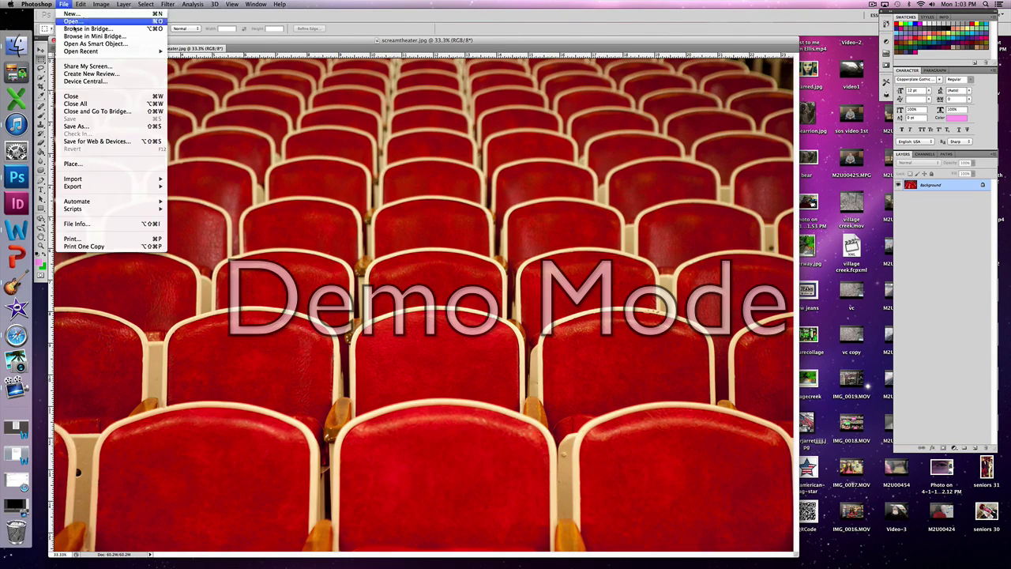
left_click(77, 126)
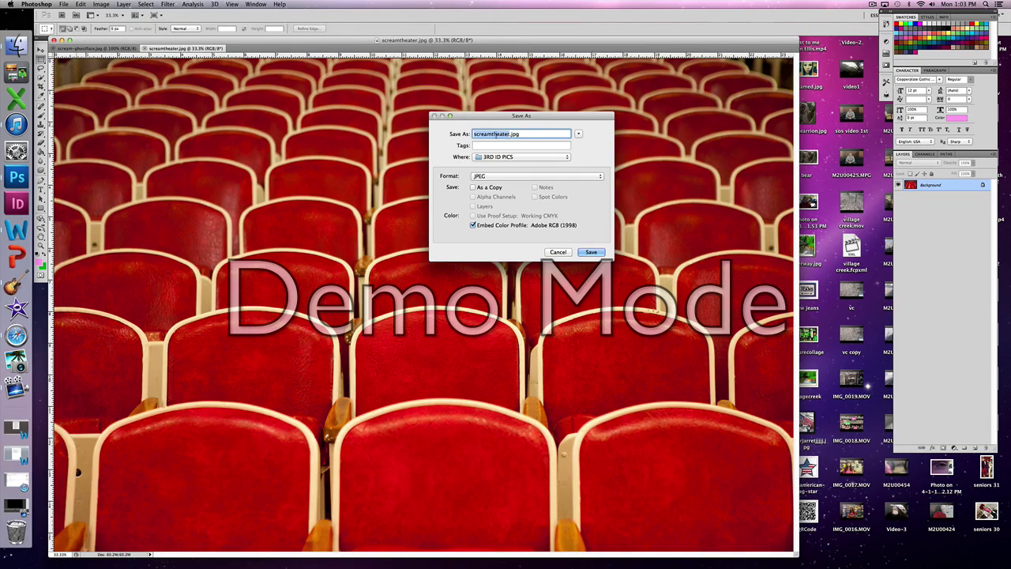
left_click(495, 133)
key("BackSpace")
key("BackSpace")
key("BackSpace")
key("BackSpace")
key("BackSpace")
key("BackSpace")
left_click(494, 133)
type("seays")
key("Left")
key("BackSpace")
type("t")
key("Return")
left_click(539, 233)
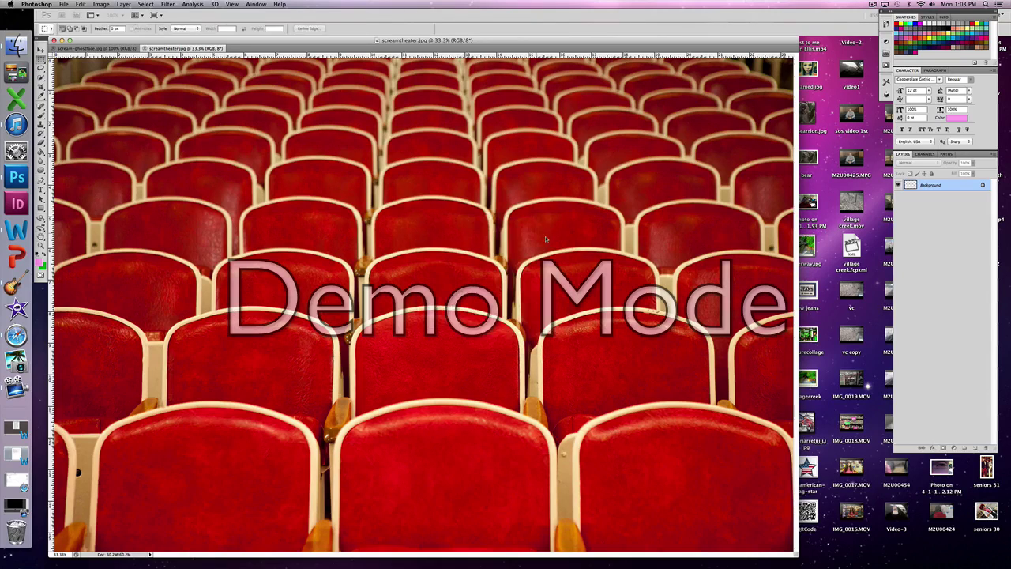
Reopen screamtheater.jpg, then return to theaterseats.jpg with the Quick Selection tool active
left_click(66, 5)
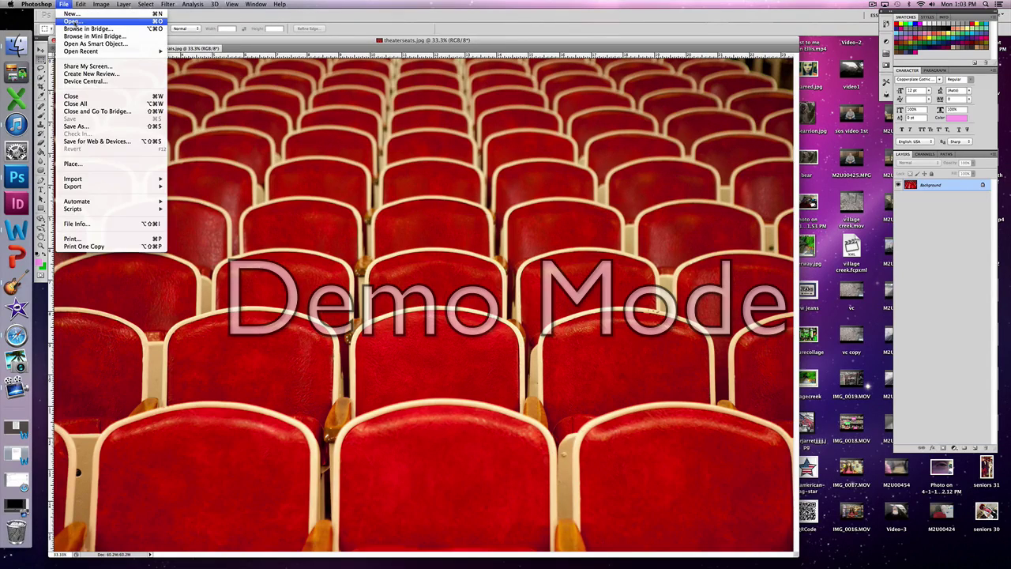
left_click(72, 21)
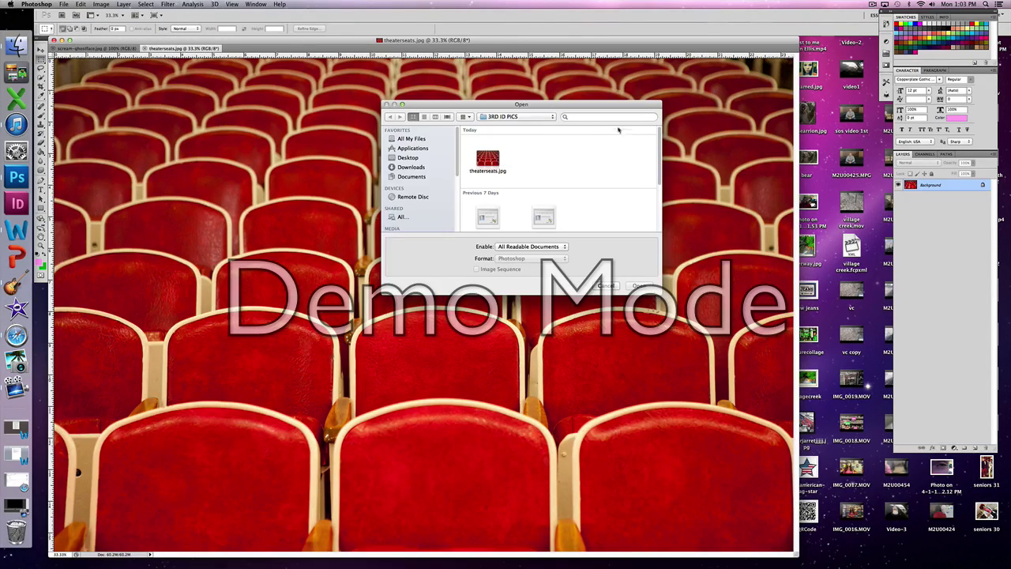
left_click(608, 117)
type("scream")
key("Return")
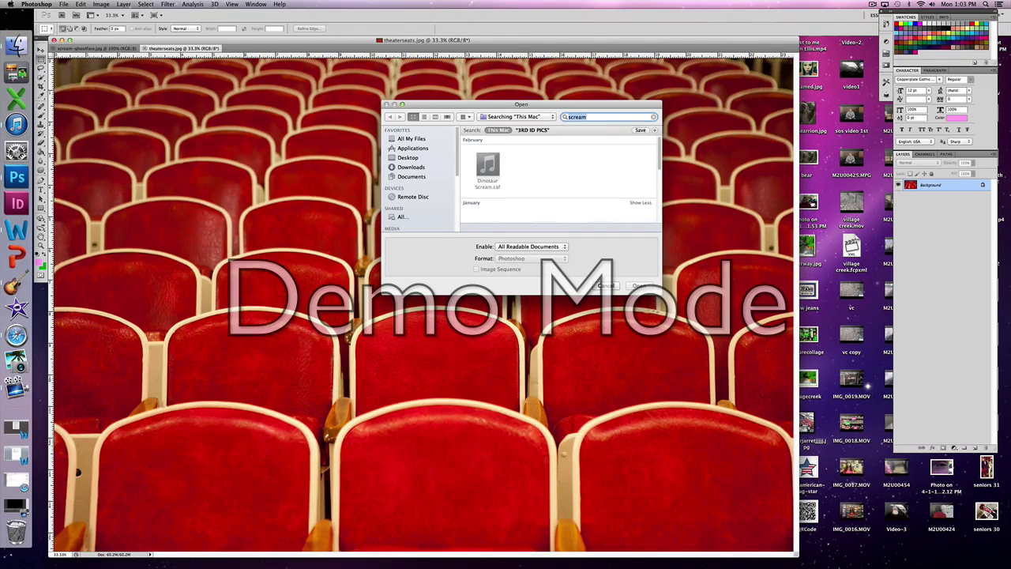
double_click(606, 152)
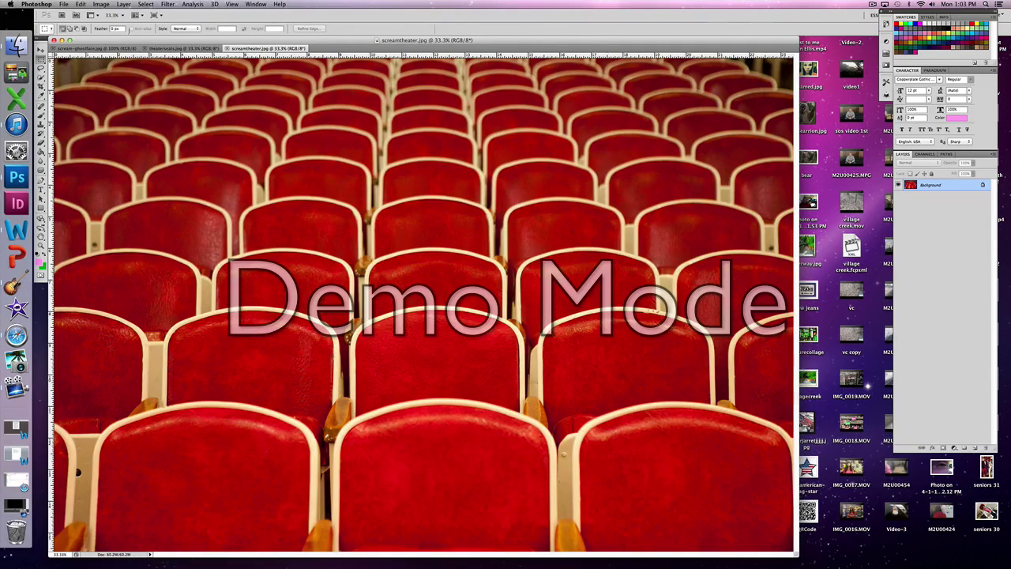
left_click(177, 49)
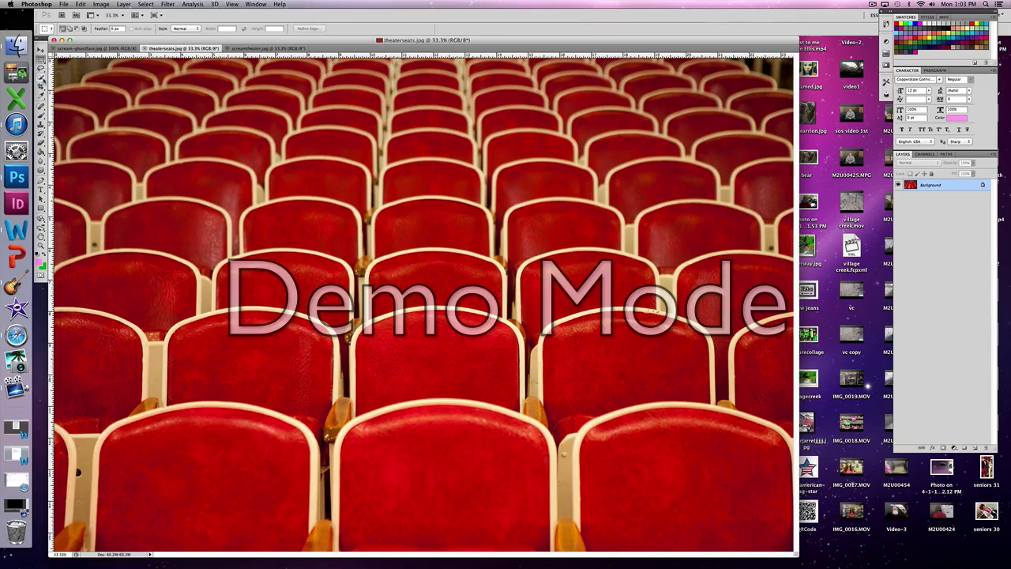
left_click(41, 77)
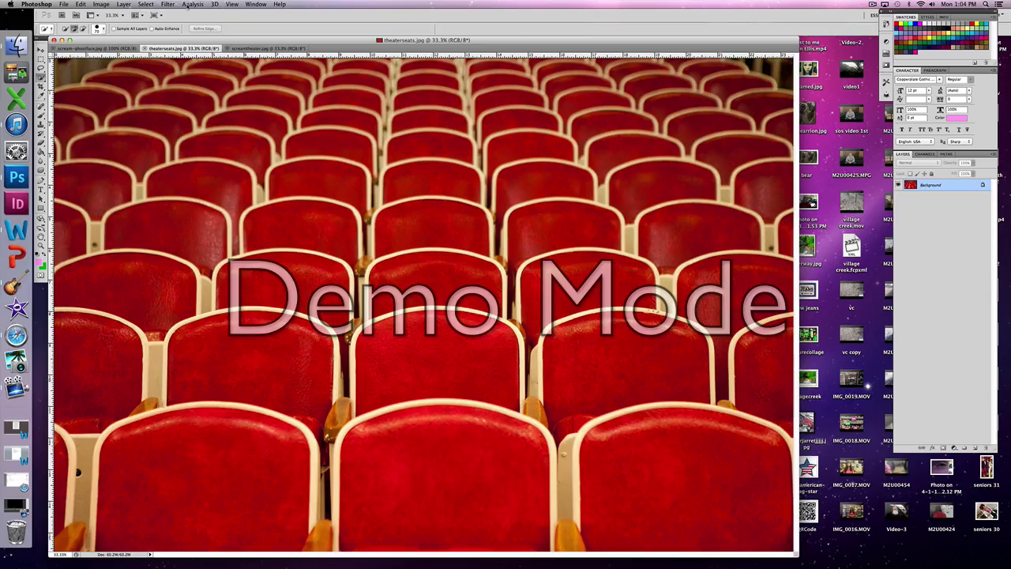
In scream-ghostface.jpg, paint a Quick Selection over the Ghostface body, mask and top of the hood
left_click(95, 48)
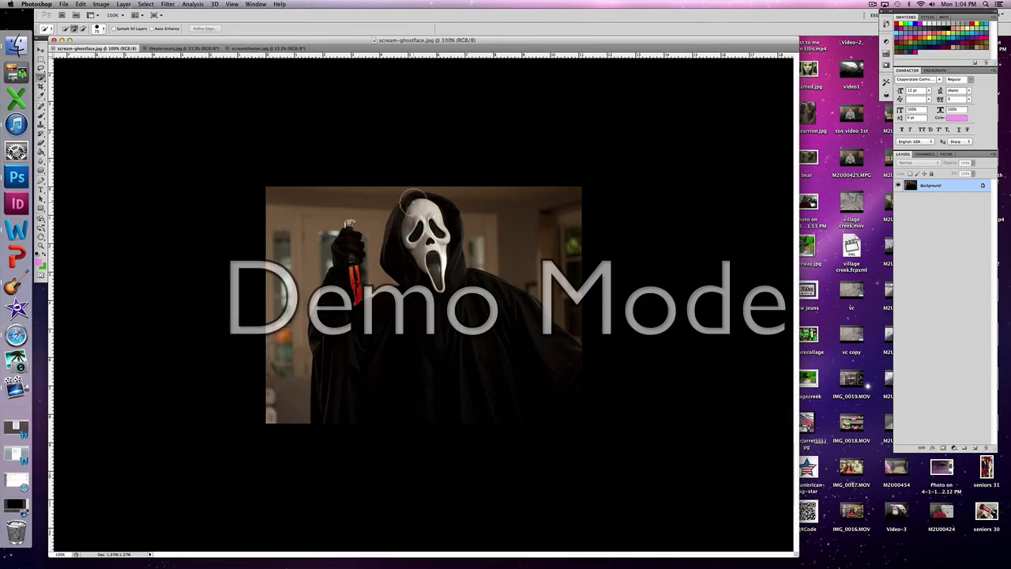
mouse_move(411, 201)
left_mouse_down()
mouse_move(419, 197)
mouse_move(451, 338)
mouse_move(504, 411)
left_mouse_up()
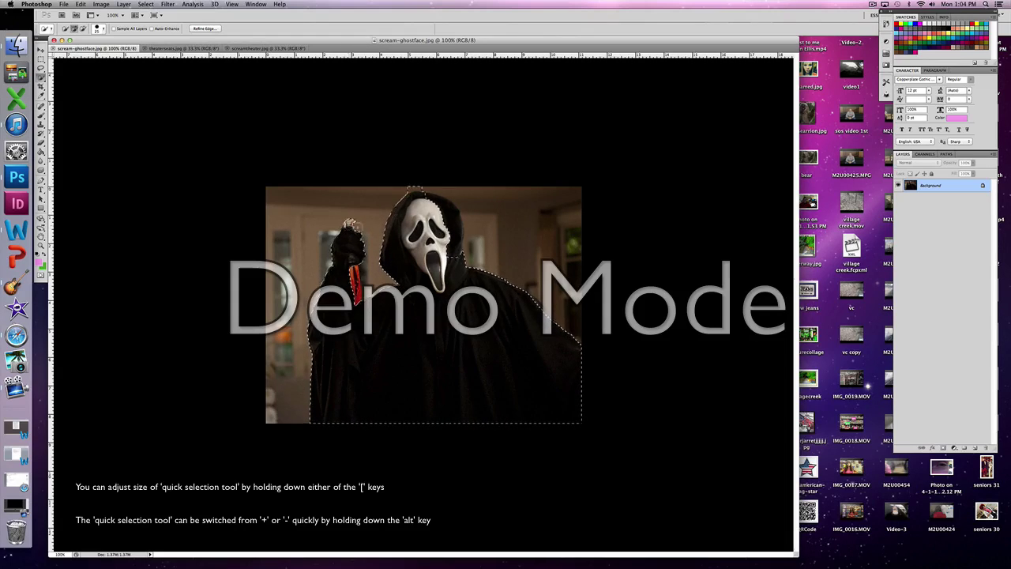
left_click_drag(413, 191, 414, 188)
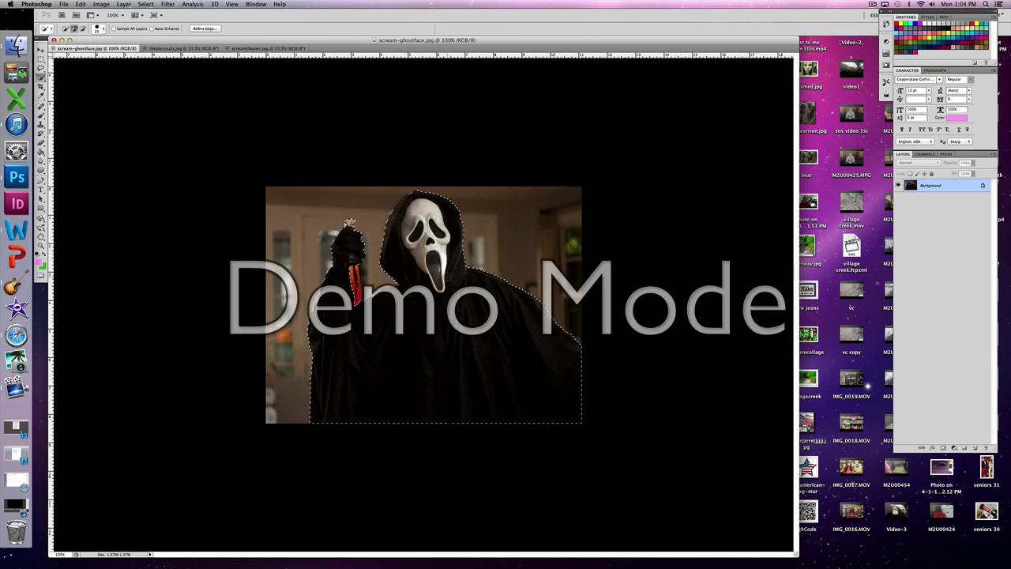
Copy the selected Ghostface and paste it into theaterseats.jpg, accepting the colour profile conversion
left_click(82, 4)
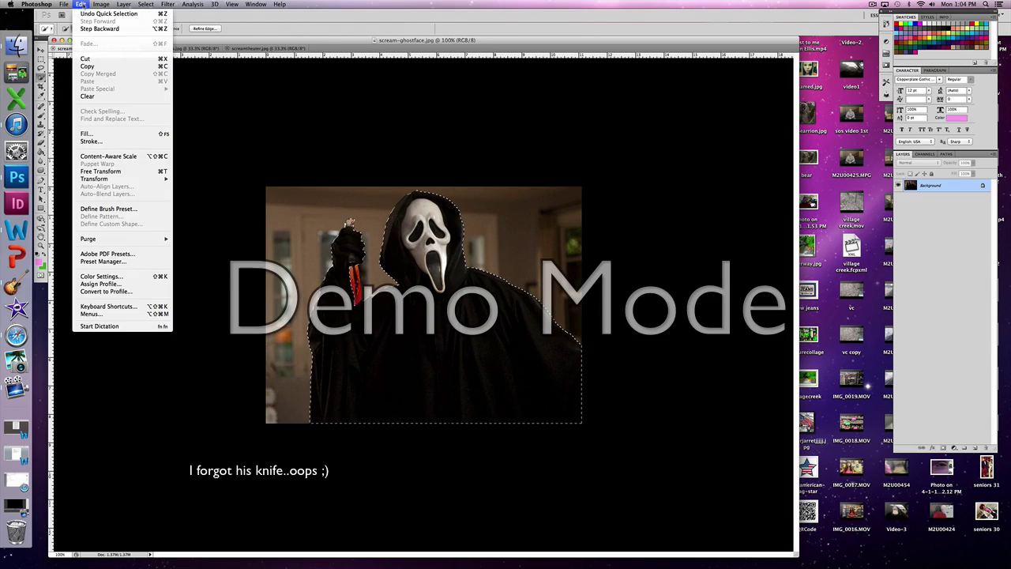
left_click(89, 68)
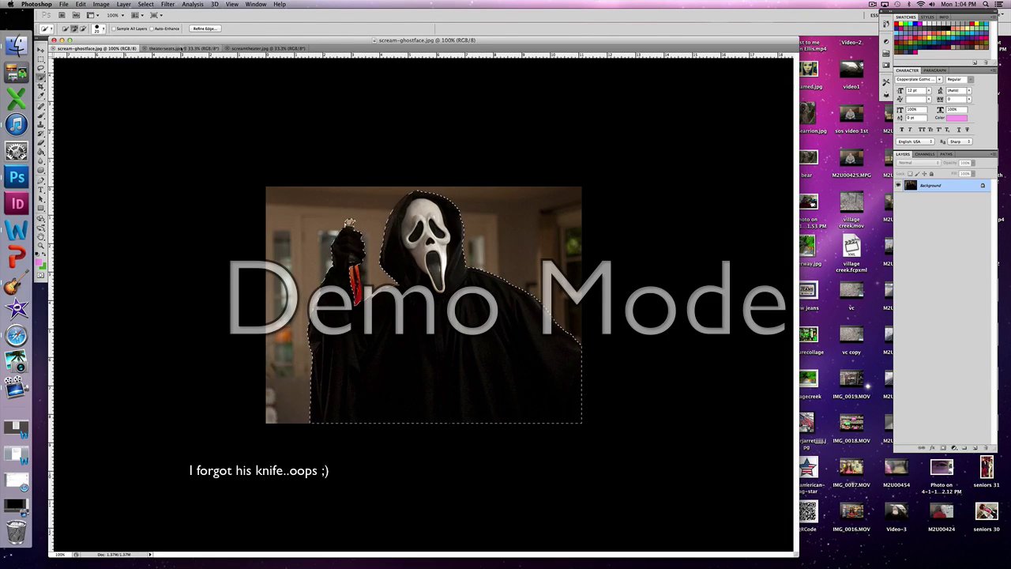
left_click(181, 49)
left_click(80, 3)
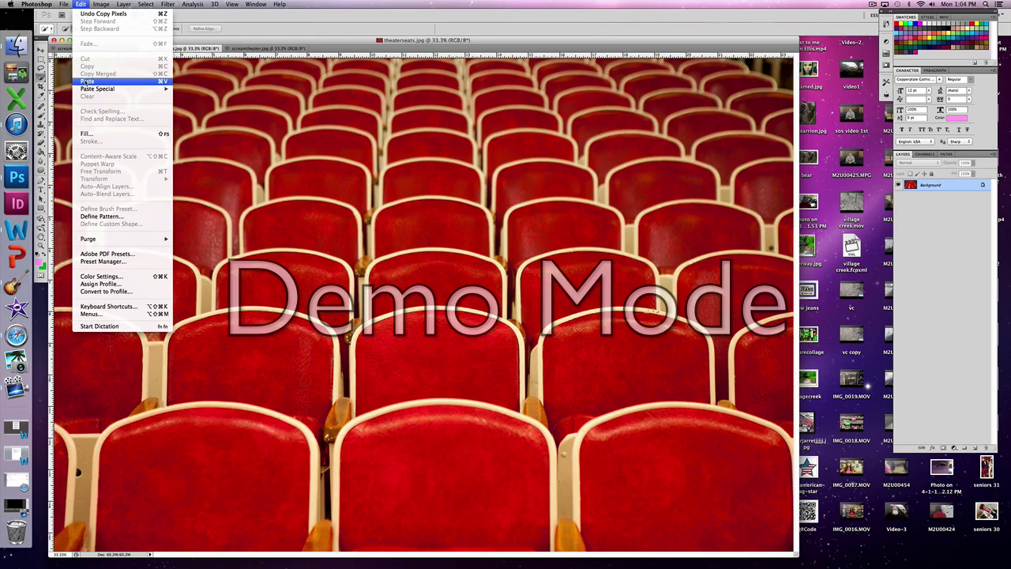
left_click(85, 82)
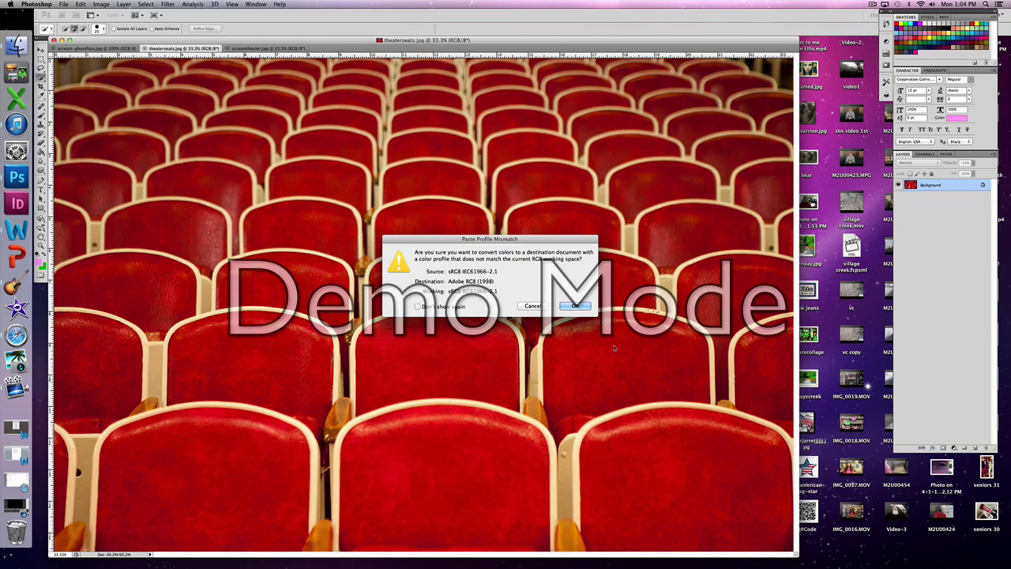
left_click(575, 305)
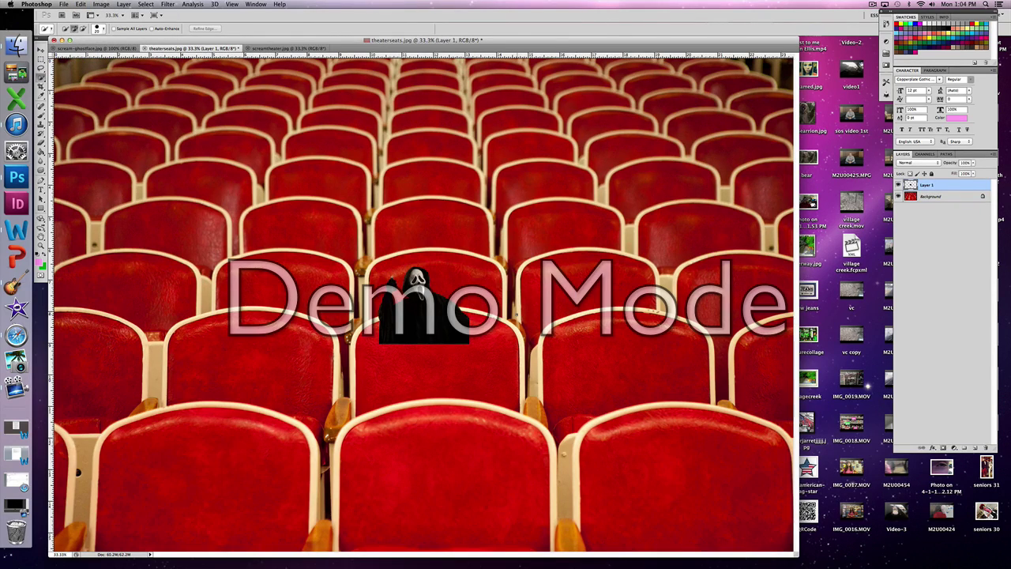
Enlarge the pasted Ghostface with Free Transform and position him among the middle seat rows
key("super+t")
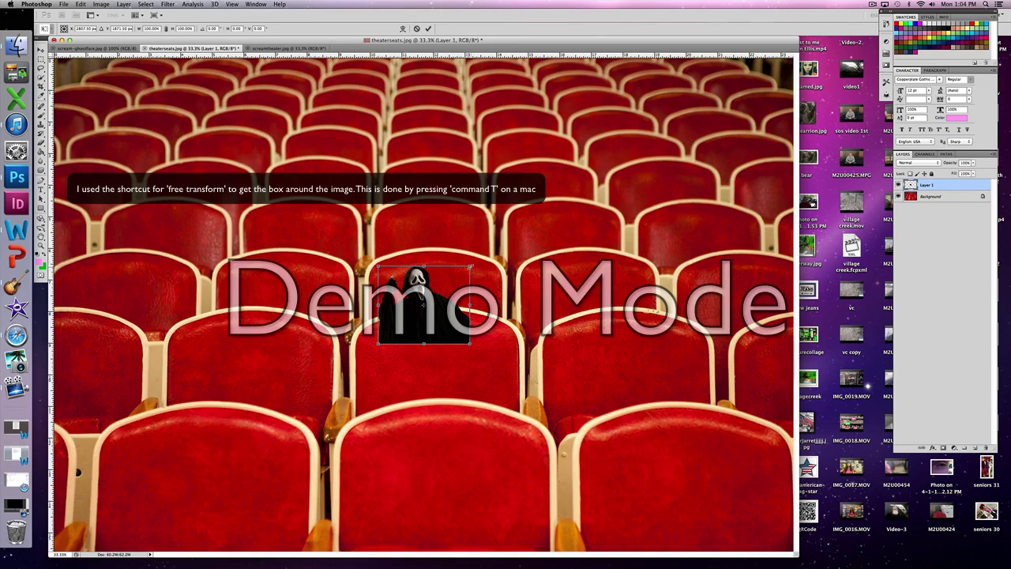
left_click_drag(471, 267, 560, 137)
left_click_drag(542, 251, 502, 333)
left_click_drag(546, 246, 582, 200)
left_click_drag(521, 336, 521, 340)
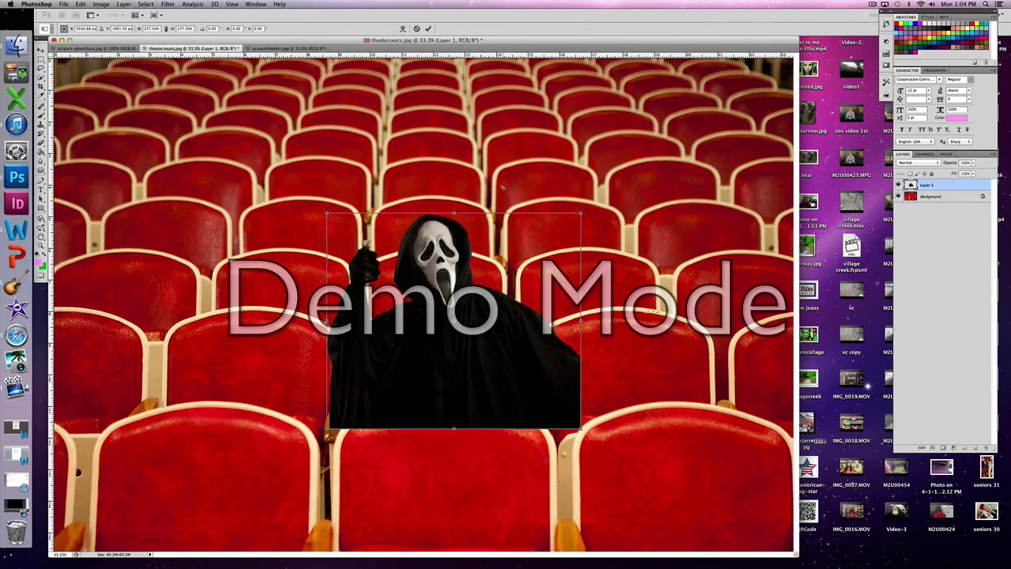
key("Return")
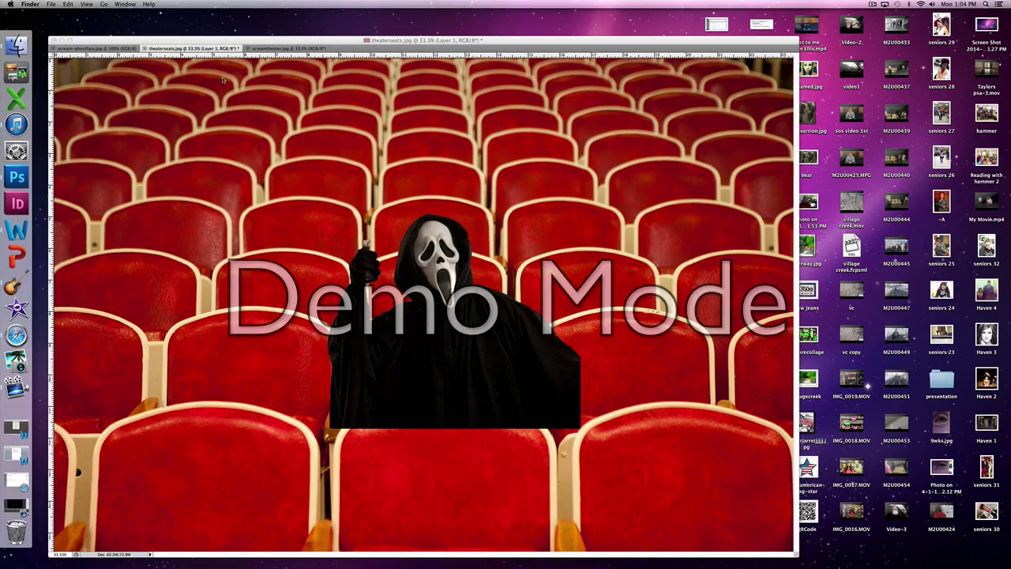
In screamtheater.jpg, raise the brush size to 45 and select the bottom row of red seats
left_click(289, 48)
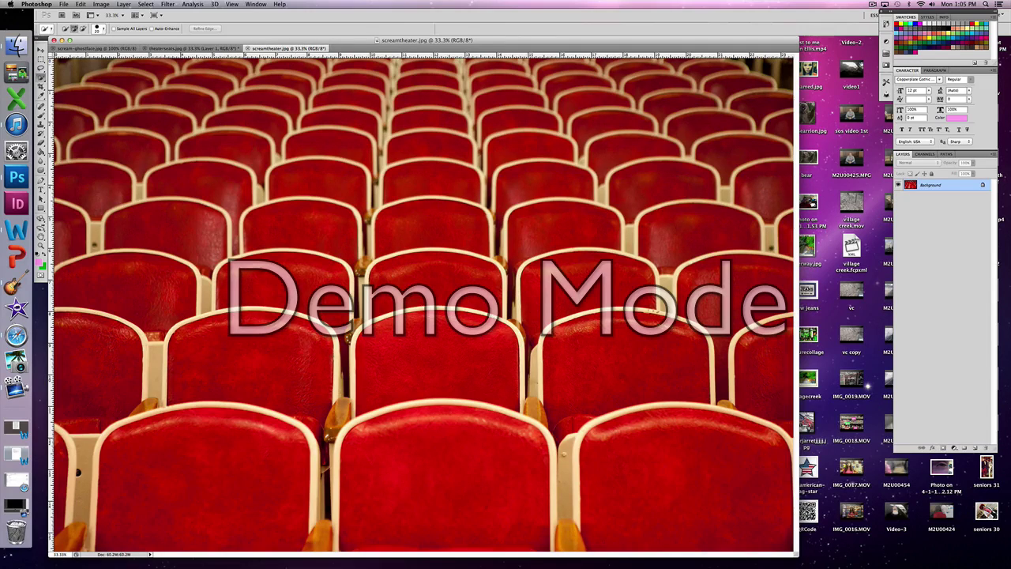
key("bracketright")
key("bracketright")
key("bracketright")
key("bracketright")
key("bracketright")
mouse_move(96, 465)
left_mouse_down()
mouse_move(118, 497)
mouse_move(229, 474)
mouse_move(474, 482)
mouse_move(608, 419)
left_mouse_up()
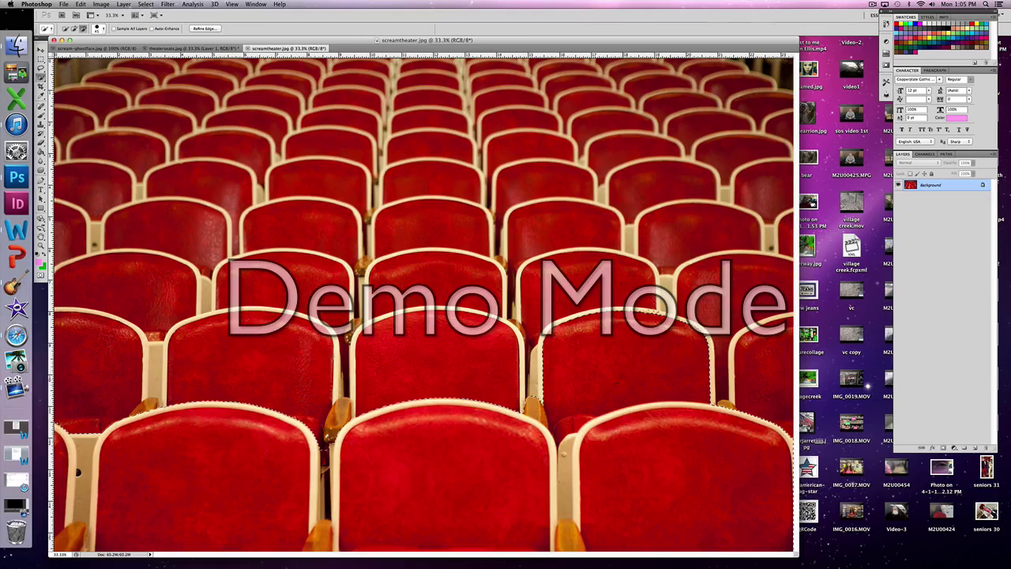
left_click_drag(590, 330, 693, 388)
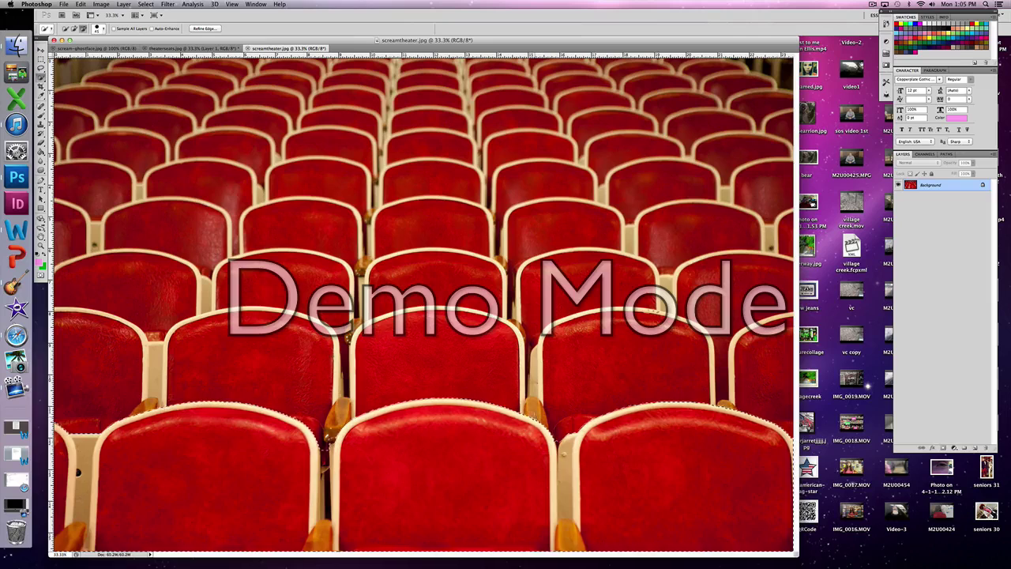
key("alt")
key("alt")
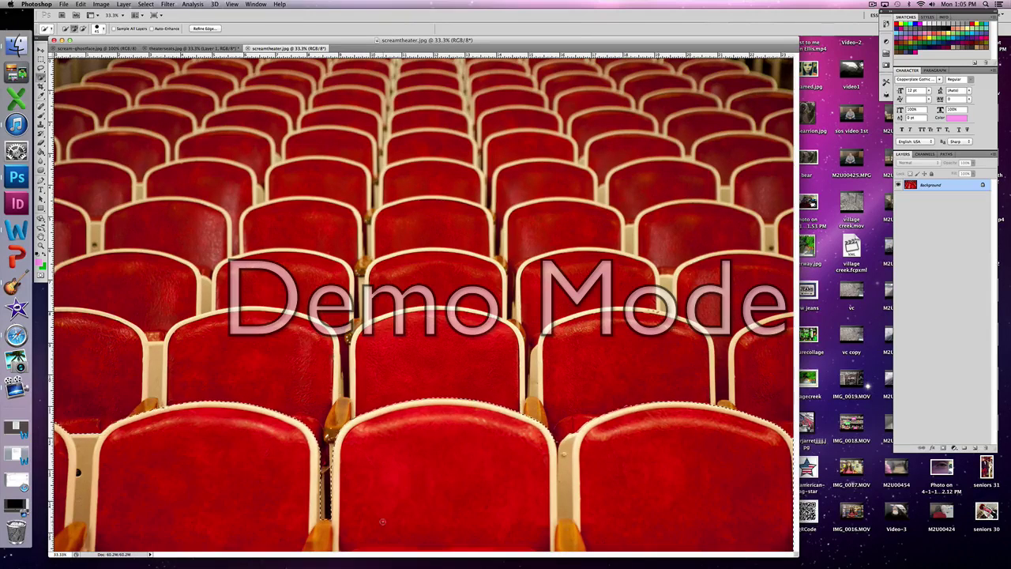
Copy the selected front row and paste it into theaterseats.jpg as a new layer
left_click(81, 3)
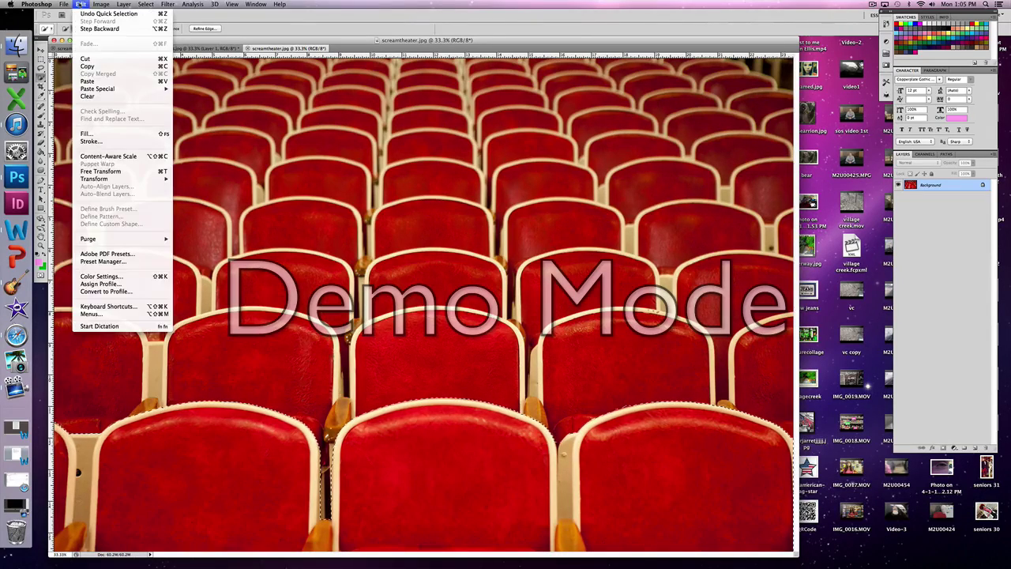
left_click(99, 67)
left_click(189, 48)
key("ctrl+v")
left_click(83, 4)
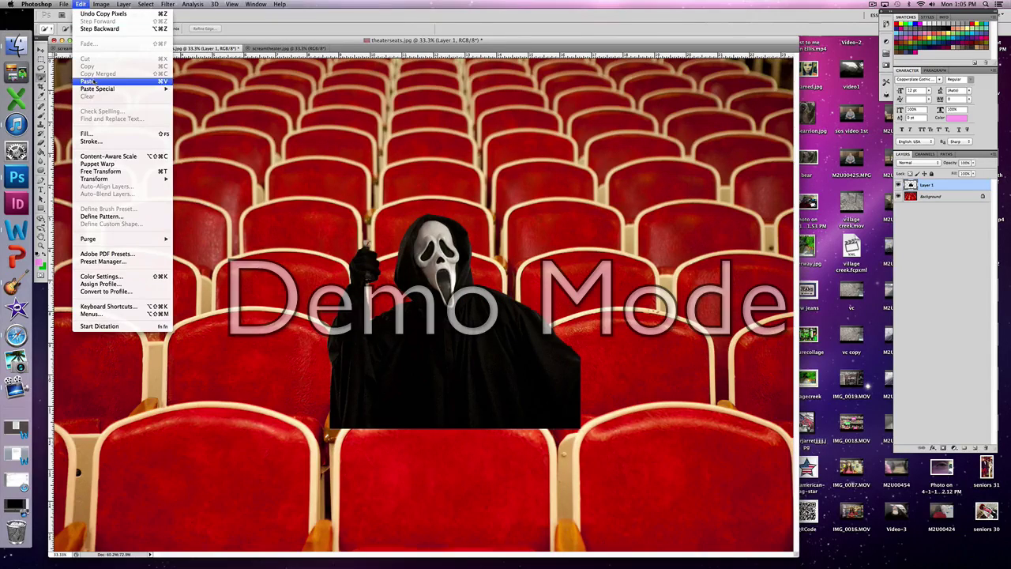
left_click(92, 79)
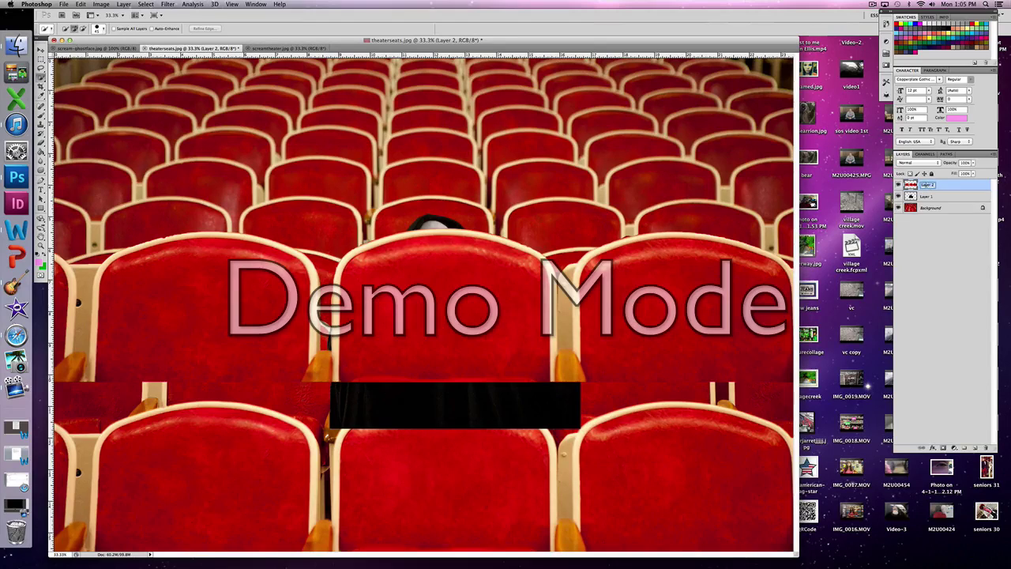
Rename the pasted seats layer 'theaterseatscopy' and the Ghostface layer 'scream'
double_click(926, 185)
type("theaterseatscopy")
double_click(929, 197)
type("scream")
left_click(936, 185)
Drag the front-row copy down with the Move tool to line up with the original seats
left_click(41, 50)
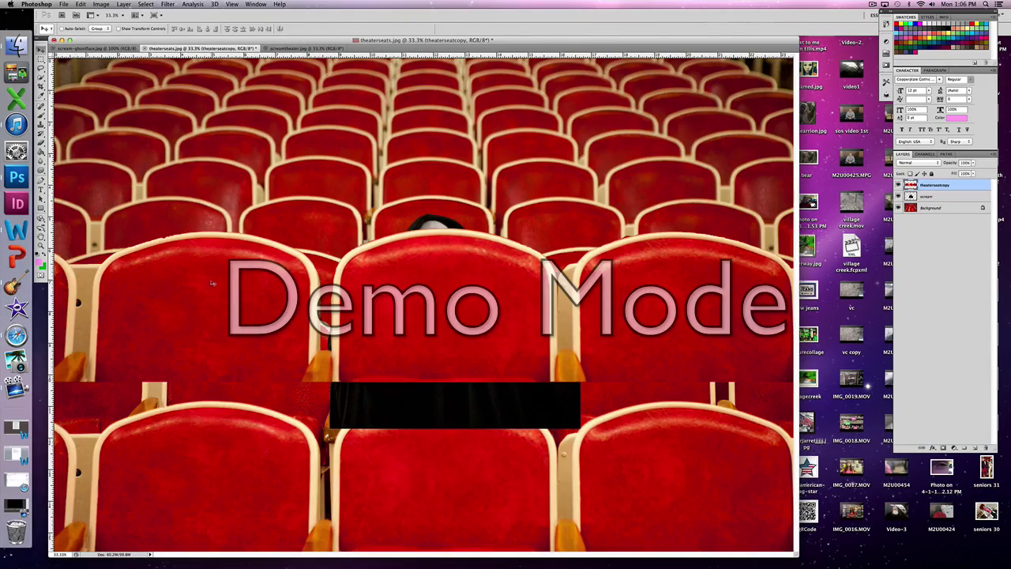
mouse_move(215, 296)
left_mouse_down()
mouse_move(257, 381)
mouse_move(241, 433)
mouse_move(208, 452)
left_mouse_up()
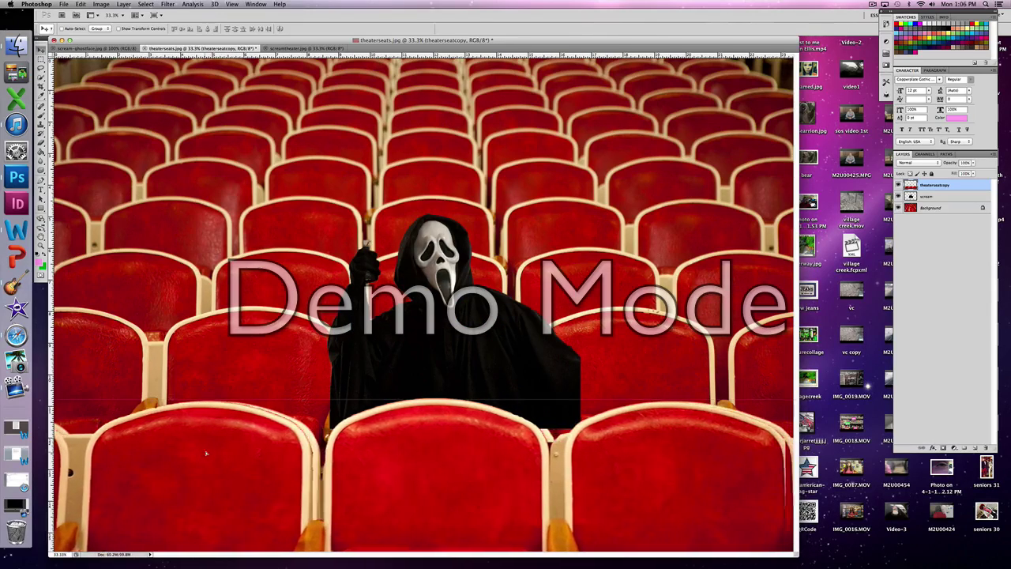
left_click_drag(207, 452, 211, 454)
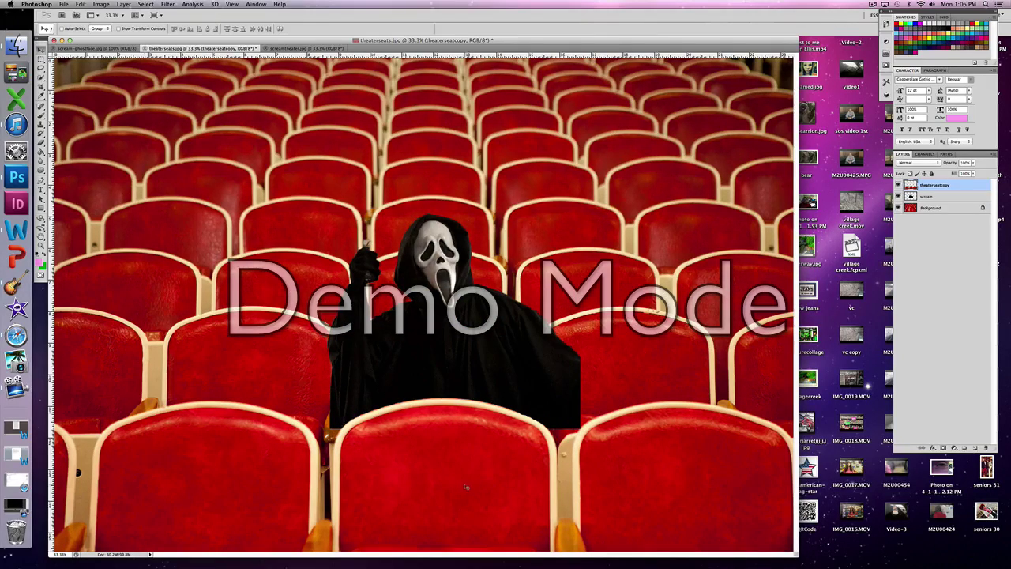
Select the scream layer in the Layers panel so Ghostface can be repositioned
left_click(931, 197)
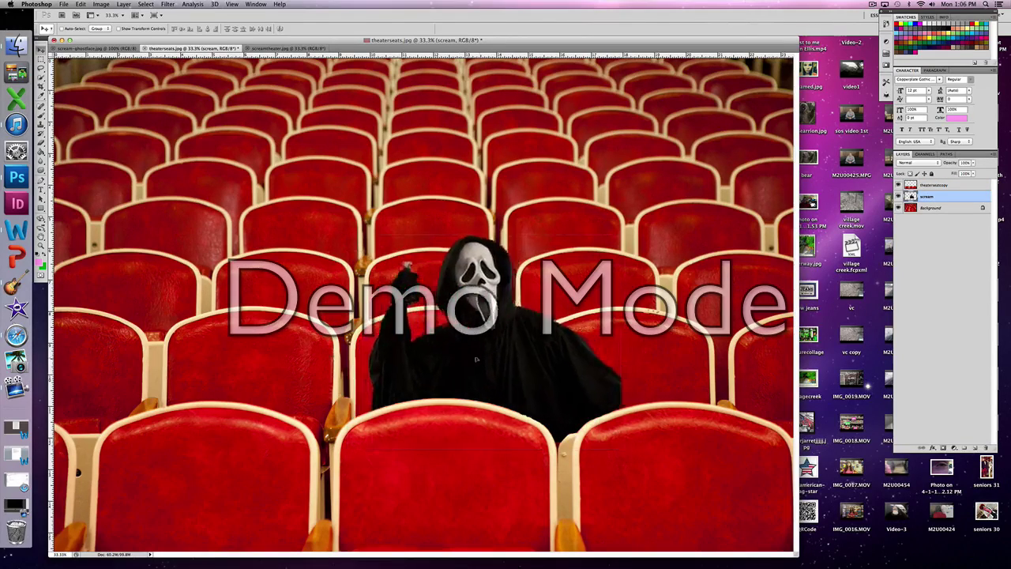